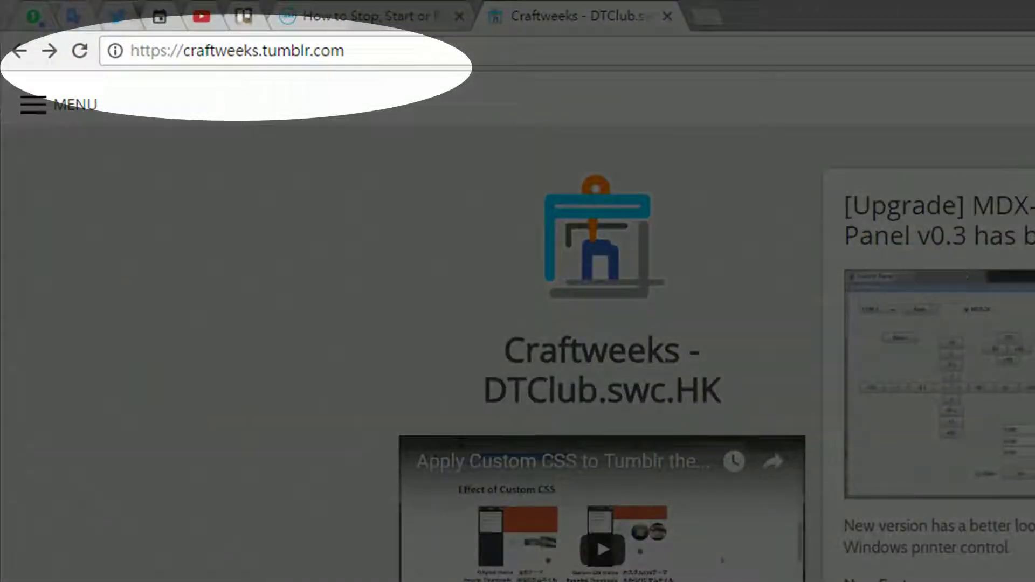
- Open the '[Upgrade] MDX-20 Control Panel v0.3' Tumblr post and follow its craftweeks.github.io link
{"action": "mouse_move", "coordinate": [937, 377]}
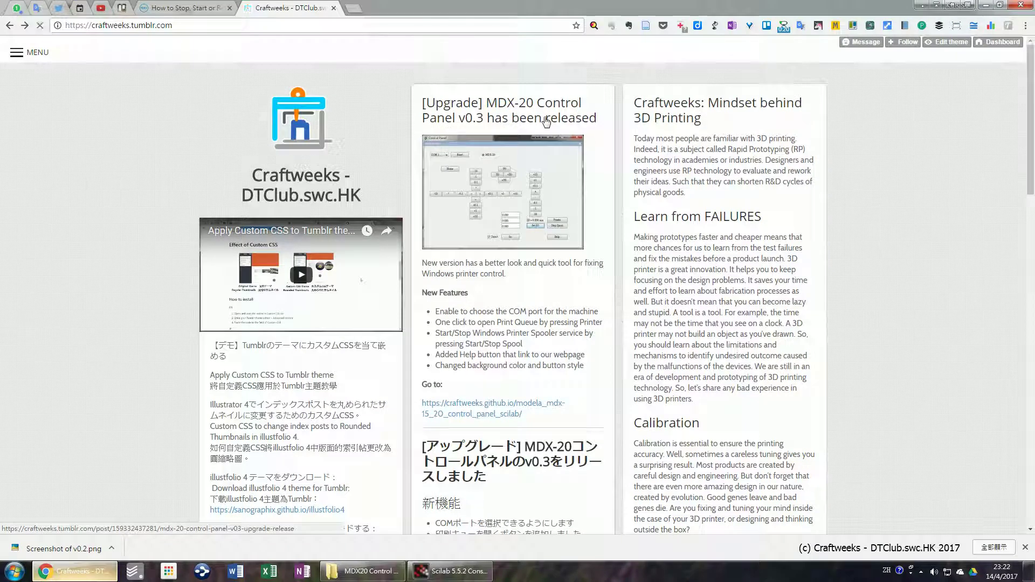
{"action": "left_click", "coordinate": [545, 122]}
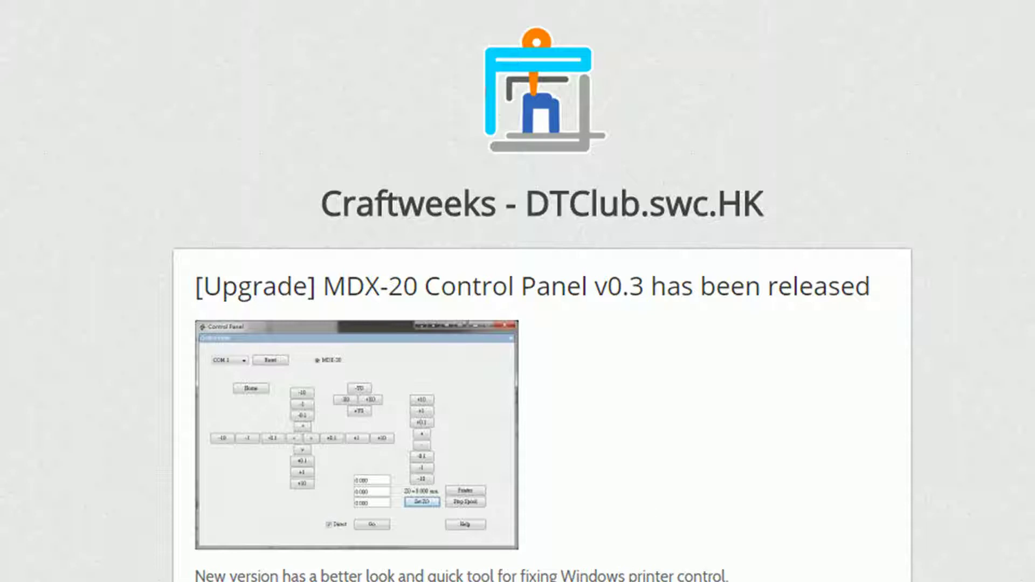
{"action": "scroll", "coordinate": [539, 291], "scroll_direction": "down", "scroll_amount": 5}
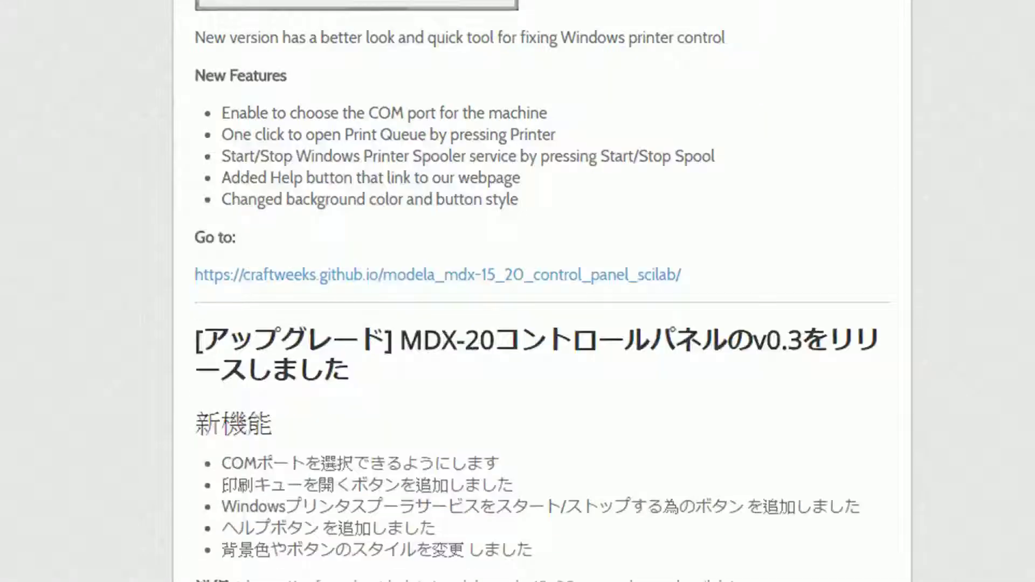
{"action": "scroll", "coordinate": [681, 243], "scroll_direction": "up", "scroll_amount": 2}
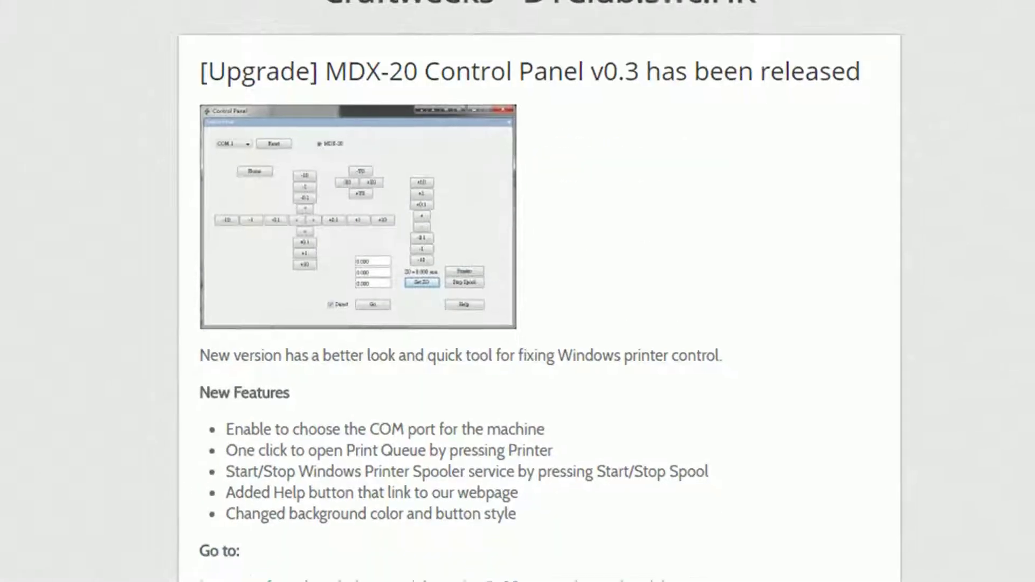
{"action": "left_click", "coordinate": [608, 384]}
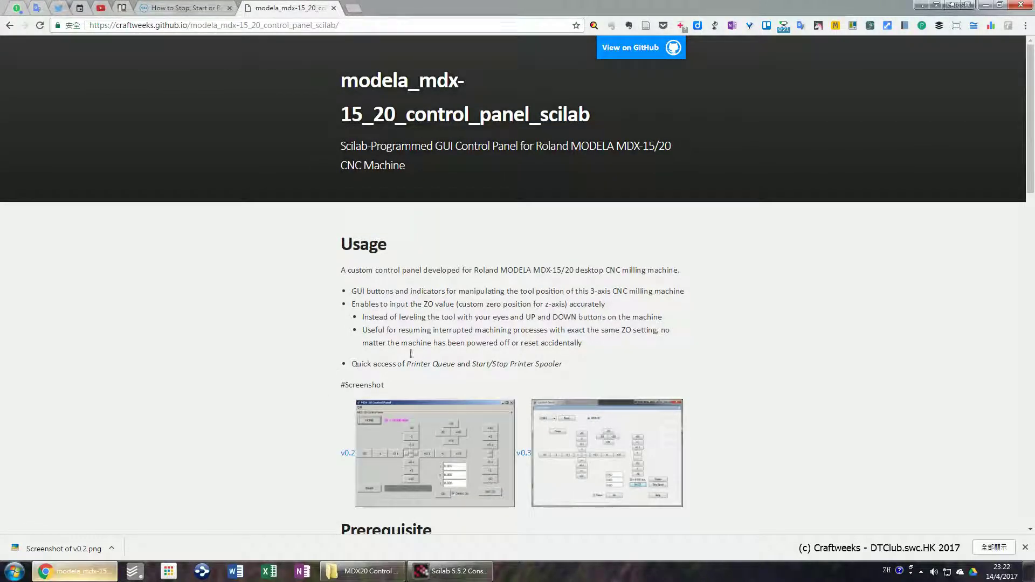
- Bring the Scilab 5.5.2 Console in front of the browser
{"action": "left_click", "coordinate": [450, 570]}
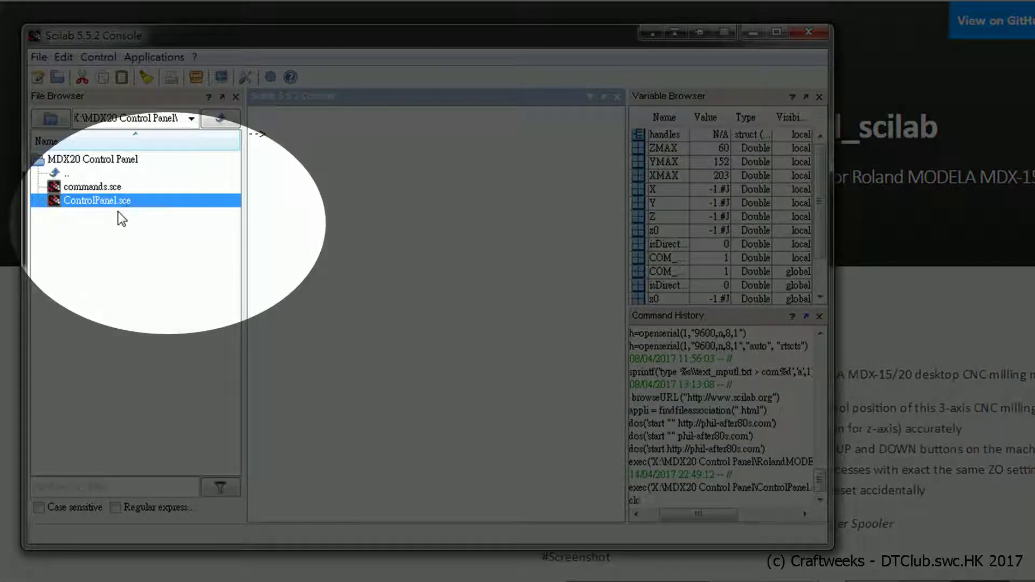
- Point out commands.sce and ControlPanel.sce in the File Browser, then bring up ControlPanel.sce's context menu
{"action": "left_click", "coordinate": [143, 189]}
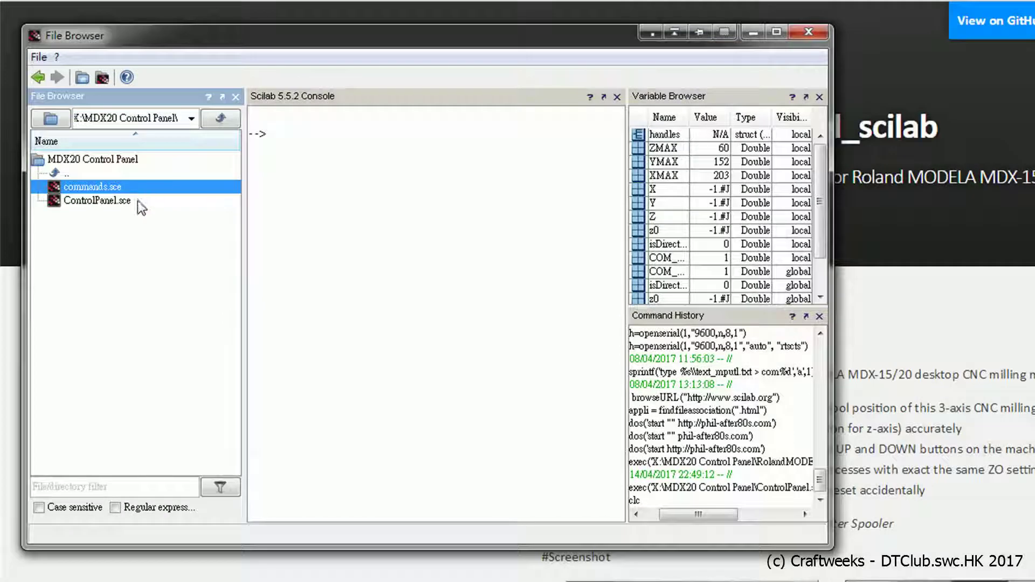
{"action": "left_click", "coordinate": [138, 202]}
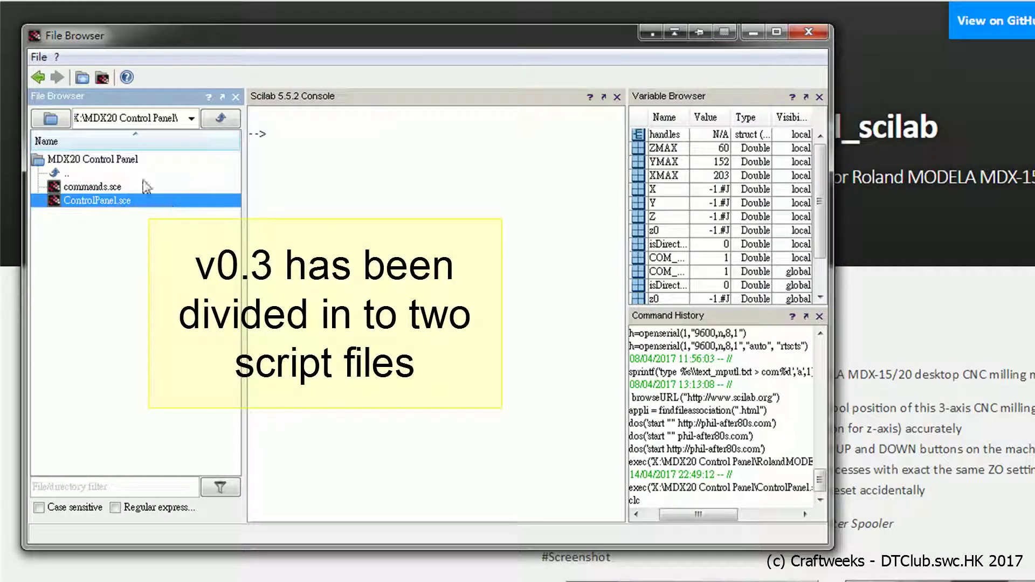
{"action": "left_click", "coordinate": [182, 184]}
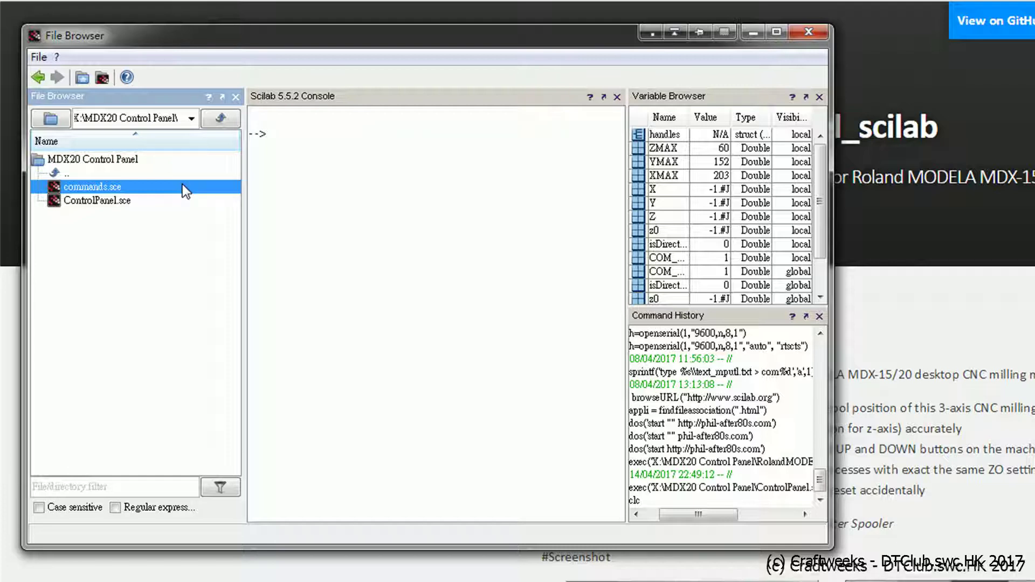
{"action": "left_click", "coordinate": [134, 201]}
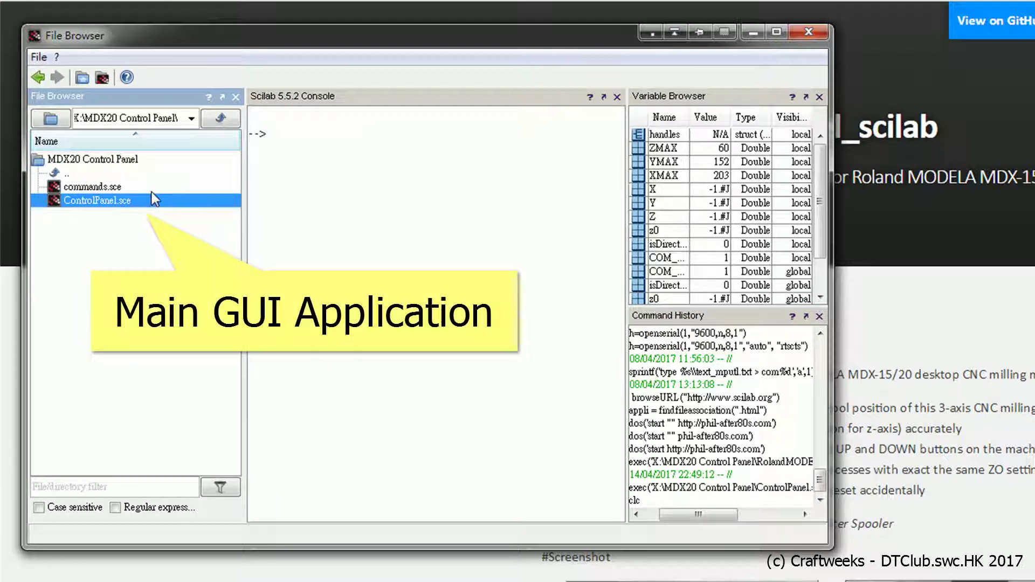
{"action": "left_click", "coordinate": [109, 185]}
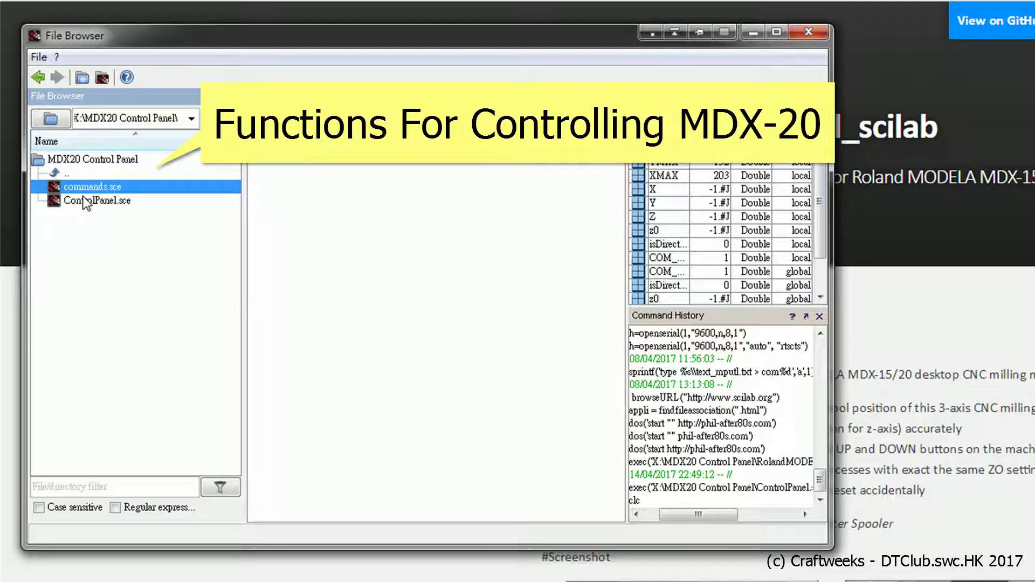
{"action": "right_click", "coordinate": [132, 203]}
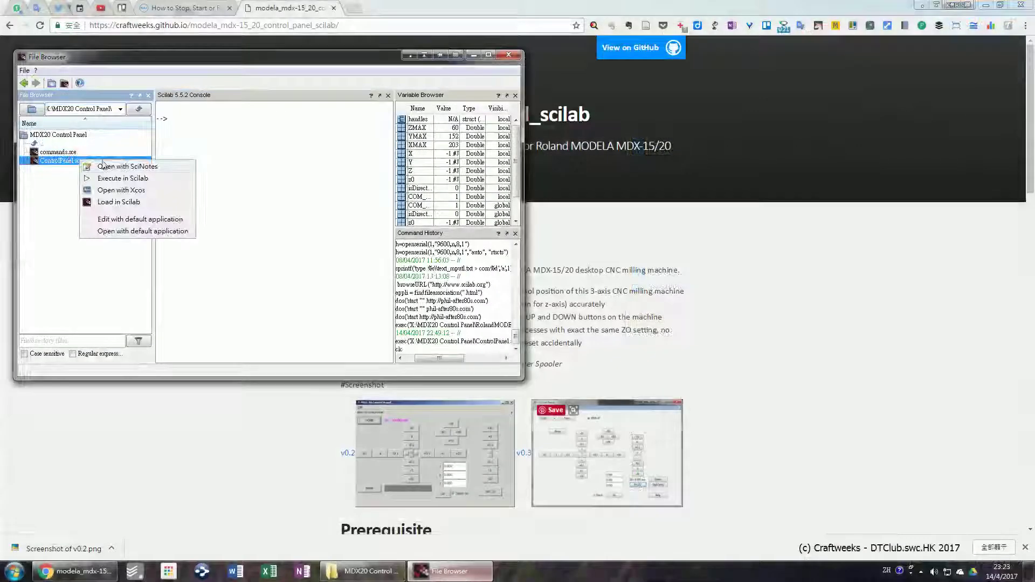
- Execute ControlPanel.sce in Scilab, move the Control Panel window aside, and try a Direct Go move
{"action": "left_click", "coordinate": [119, 179]}
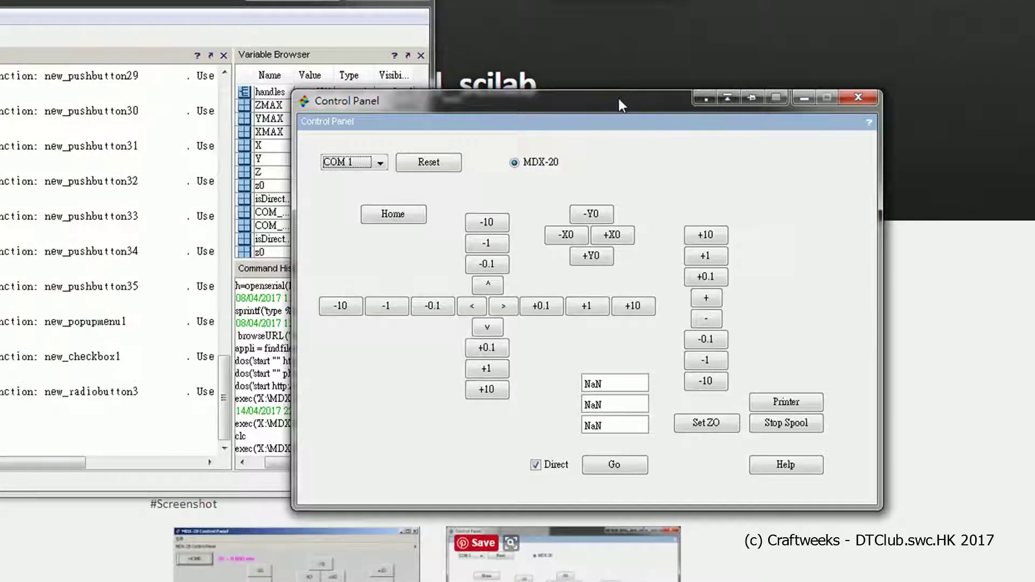
{"action": "mouse_move", "coordinate": [620, 102]}
{"action": "left_mouse_down"}
{"action": "mouse_move", "coordinate": [608, 104]}
{"action": "mouse_move", "coordinate": [688, 98]}
{"action": "mouse_move", "coordinate": [621, 108]}
{"action": "left_mouse_up"}
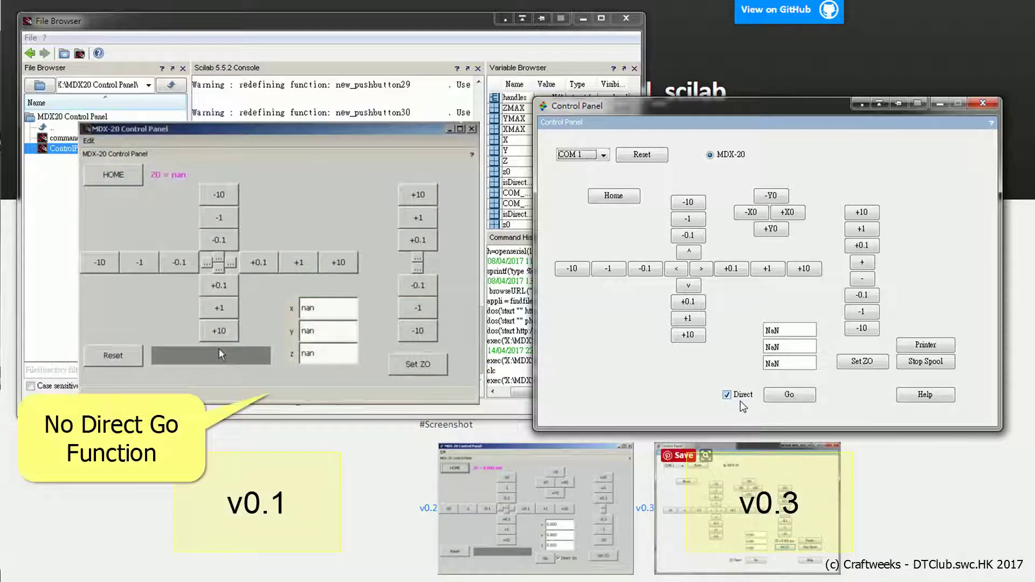
{"action": "left_click", "coordinate": [795, 397]}
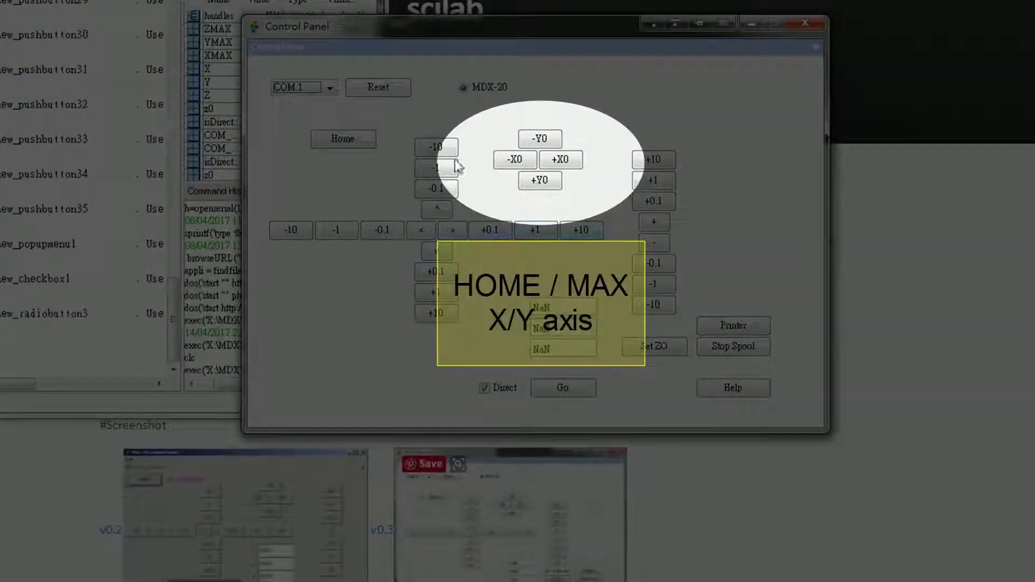
- Home the tool, jog X by +10, +1 and +0.1, and jog Y forward then back to zero
{"action": "left_click", "coordinate": [358, 138]}
{"action": "left_click", "coordinate": [358, 138]}
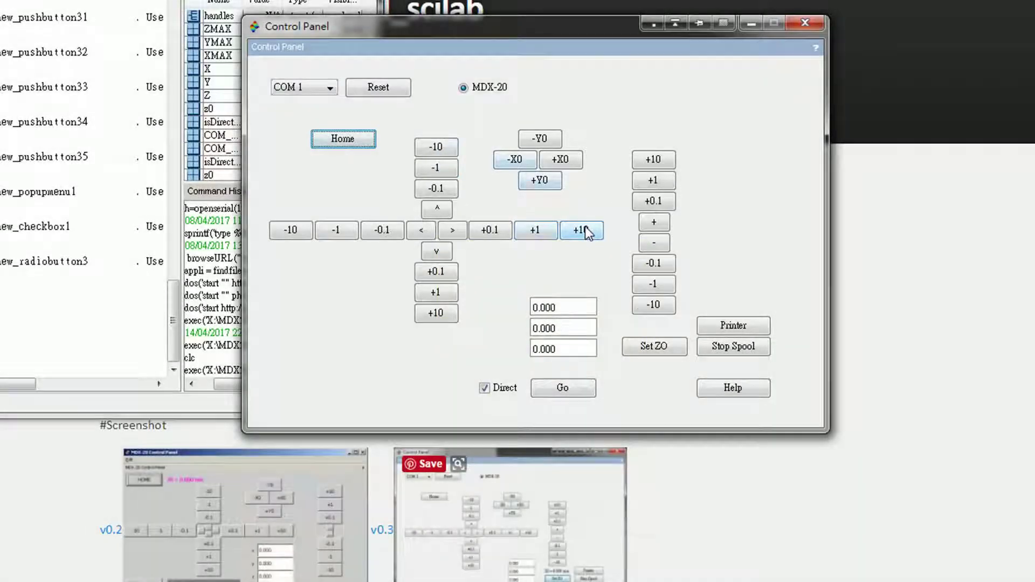
{"action": "left_click", "coordinate": [582, 230]}
{"action": "left_click", "coordinate": [535, 230]}
{"action": "left_click", "coordinate": [491, 231]}
{"action": "left_click", "coordinate": [688, 237]}
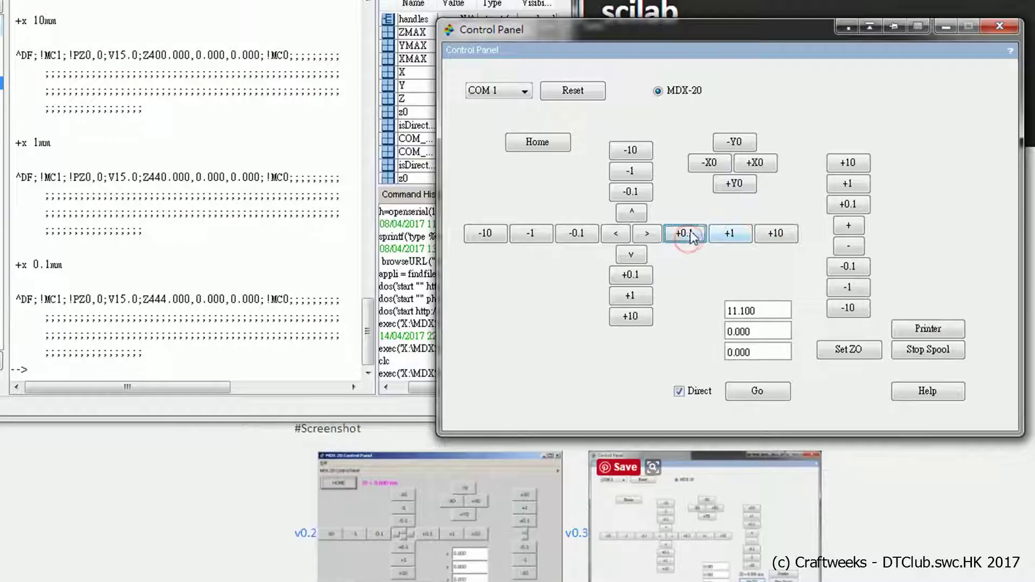
{"action": "left_click", "coordinate": [647, 276]}
{"action": "left_click", "coordinate": [630, 296]}
{"action": "left_click", "coordinate": [629, 191]}
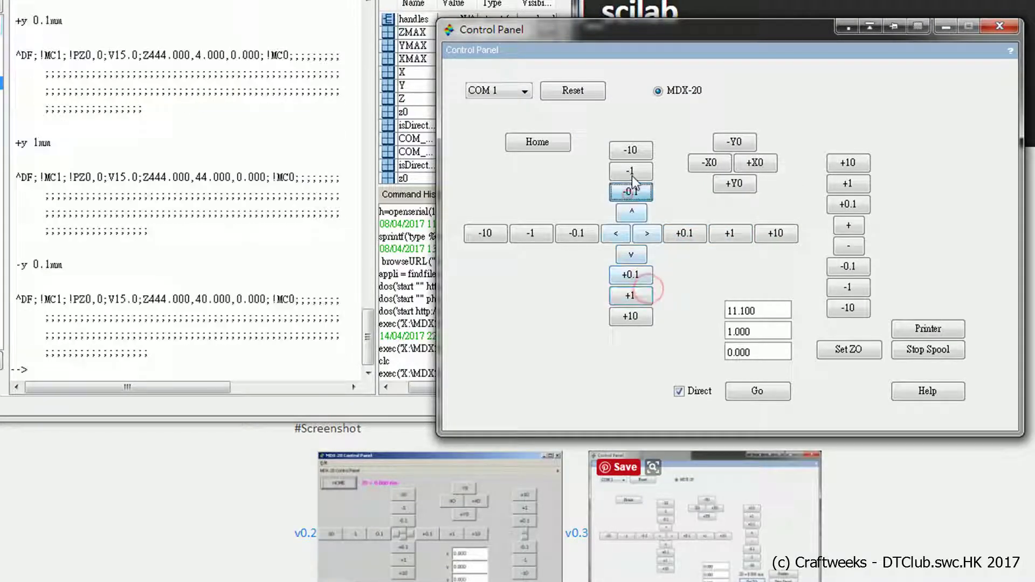
{"action": "left_click", "coordinate": [630, 170]}
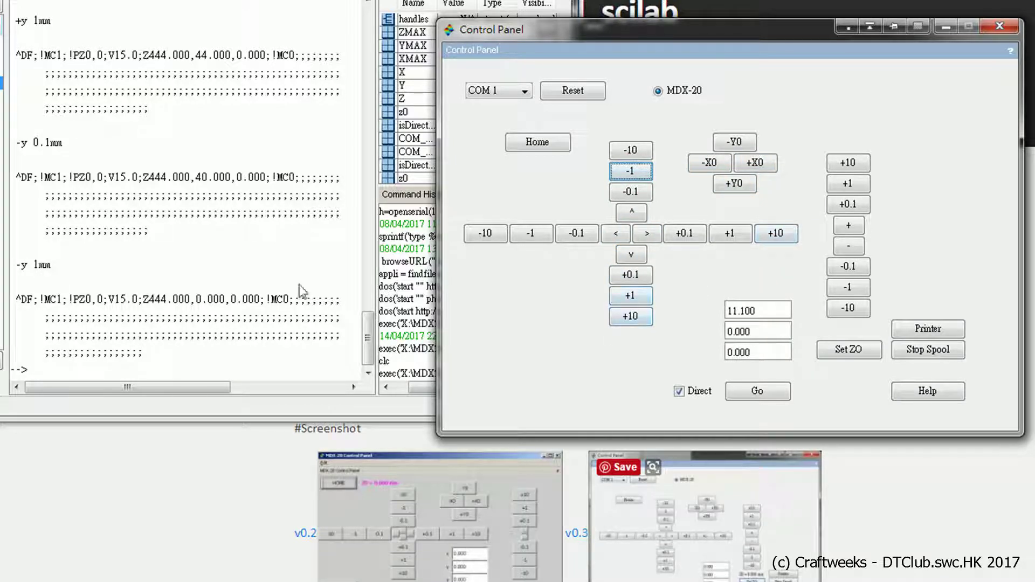
- With Direct off, jog to X 32.100 and Z -0.200 and send that position with Go
{"action": "left_click", "coordinate": [696, 391]}
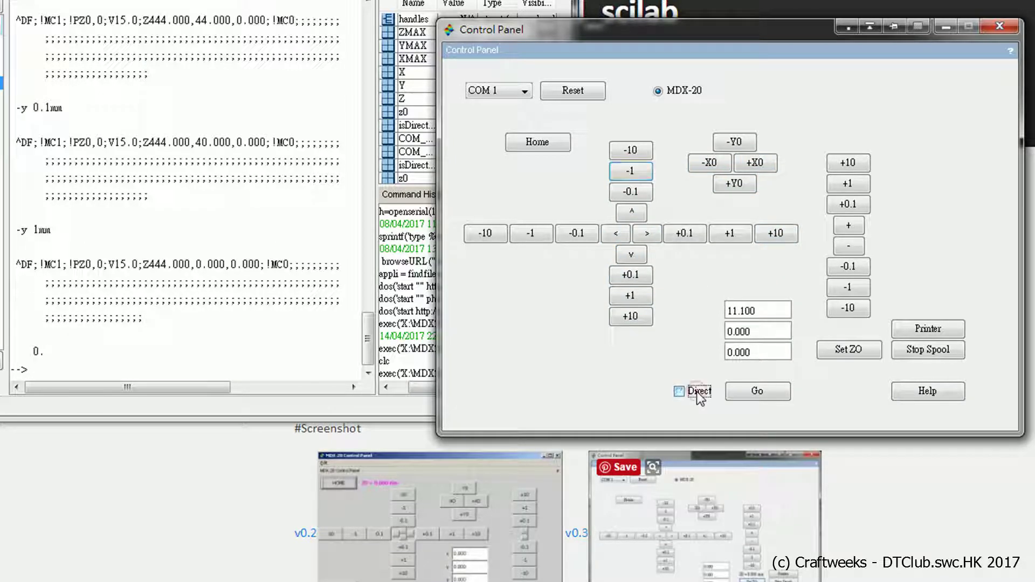
{"action": "left_click", "coordinate": [785, 239]}
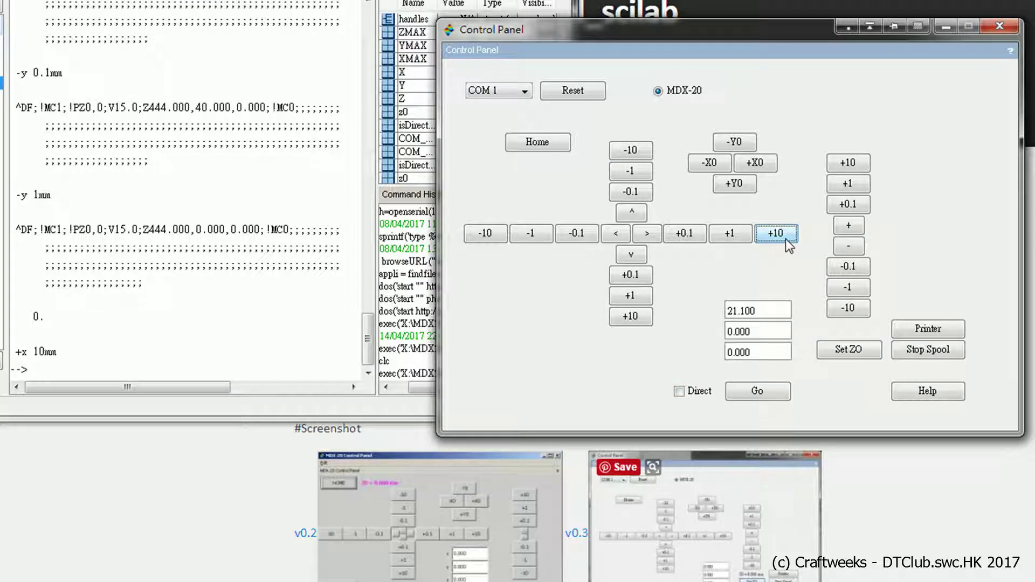
{"action": "left_click", "coordinate": [784, 238]}
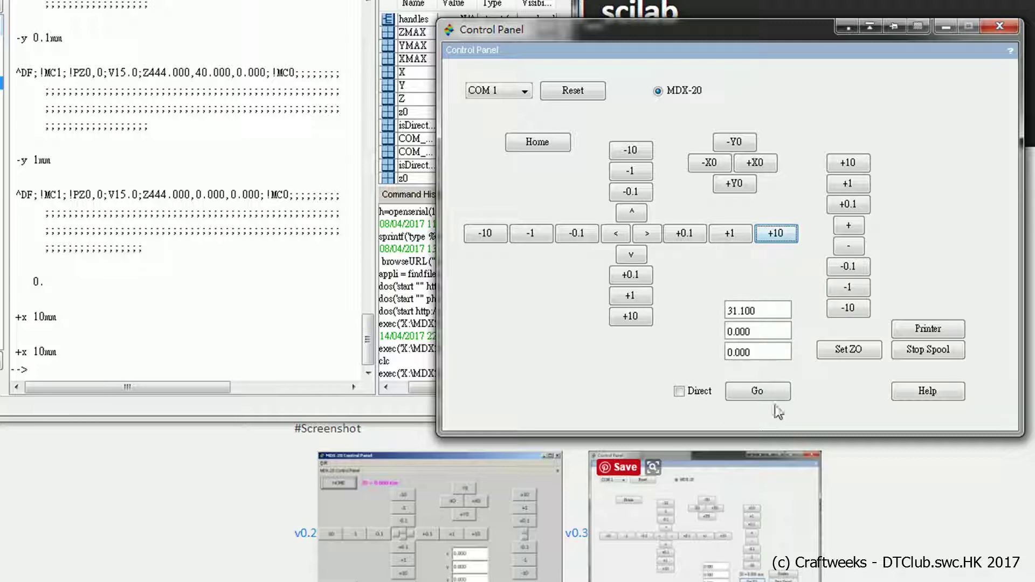
{"action": "double_click", "coordinate": [840, 267]}
{"action": "left_click", "coordinate": [713, 235]}
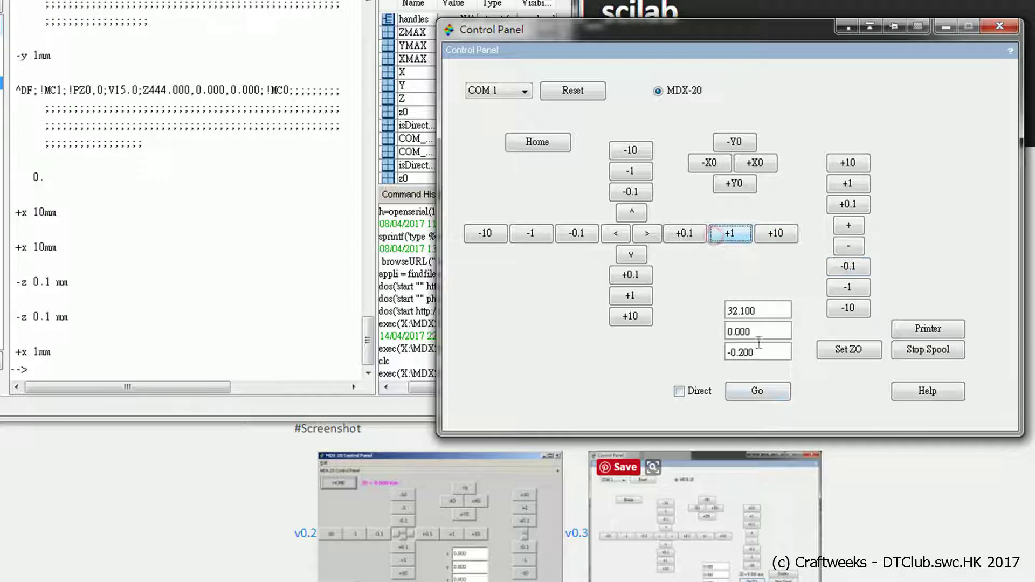
{"action": "left_click", "coordinate": [771, 392]}
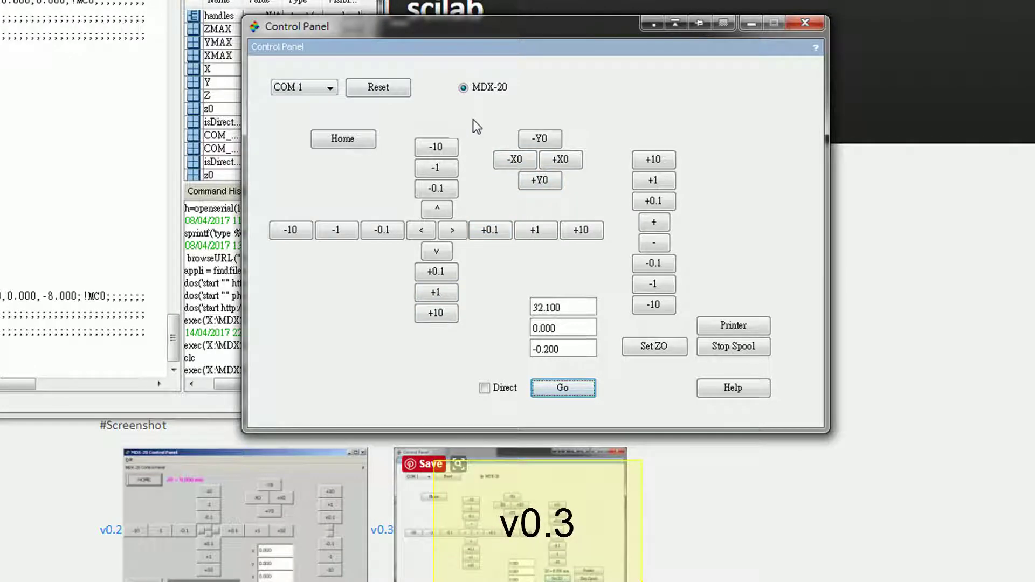
- Keep the port on COM 1, view the Help usage page, then return to the Control Panel
{"action": "left_click", "coordinate": [311, 86]}
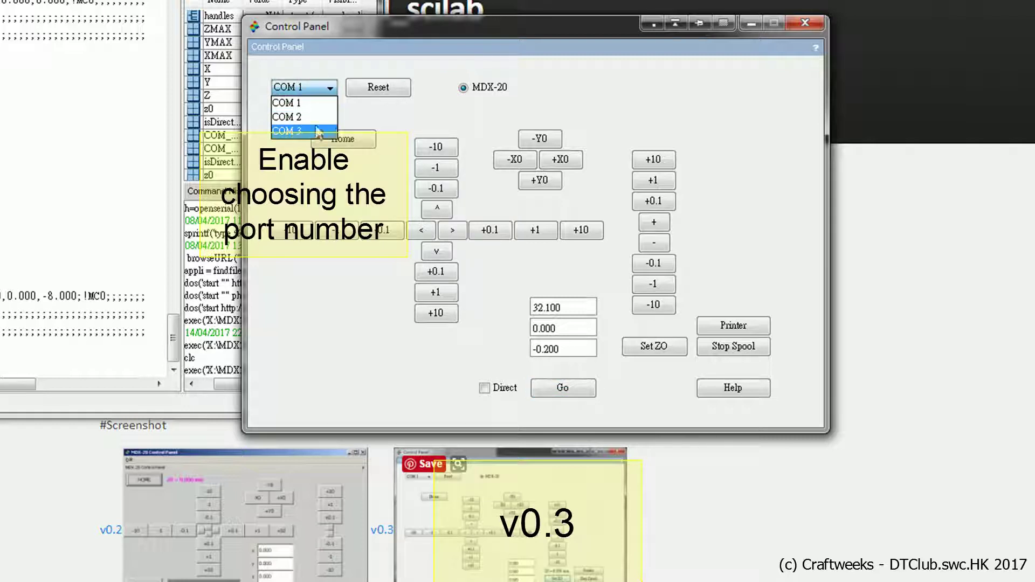
{"action": "left_click", "coordinate": [349, 118]}
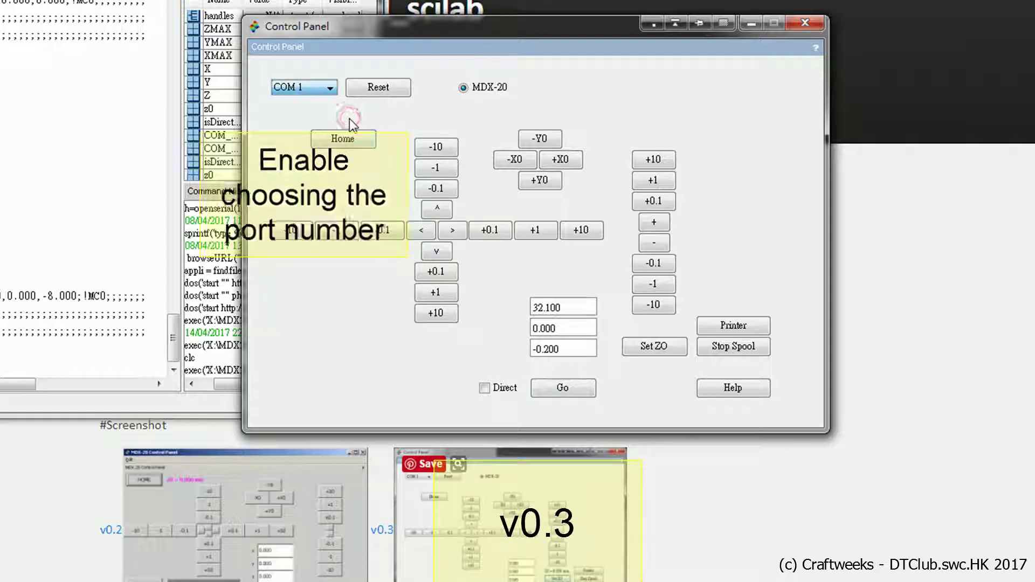
{"action": "left_click", "coordinate": [730, 386]}
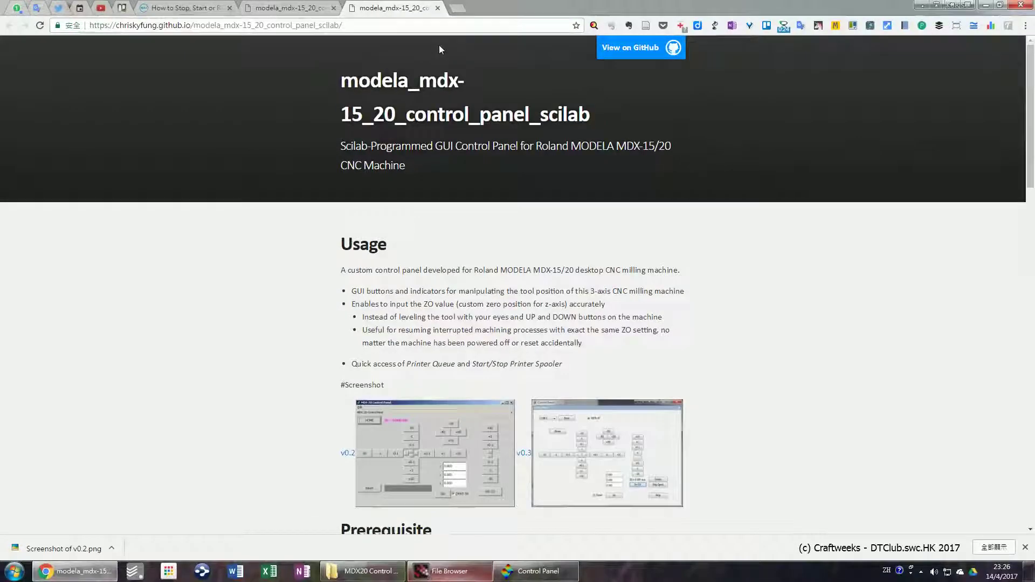
{"action": "left_click", "coordinate": [438, 8]}
{"action": "key", "text": "alt+Tab"}
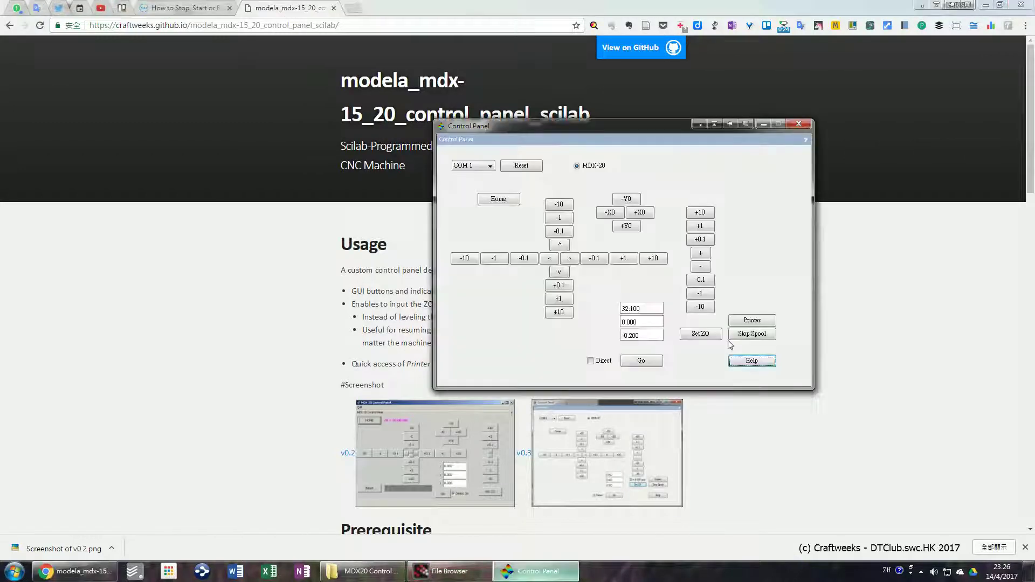
- Cancel all 45 documents in the Roland MODELA MDX-20 print queue, then close and reopen it
{"action": "left_click", "coordinate": [750, 322]}
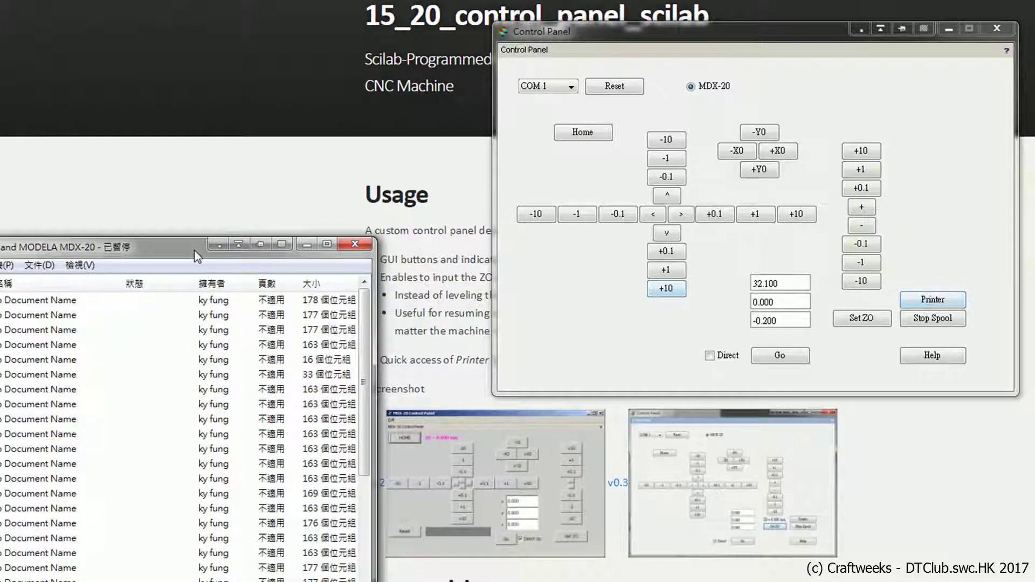
{"action": "left_click_drag", "start_coordinate": [197, 257], "coordinate": [250, 128]}
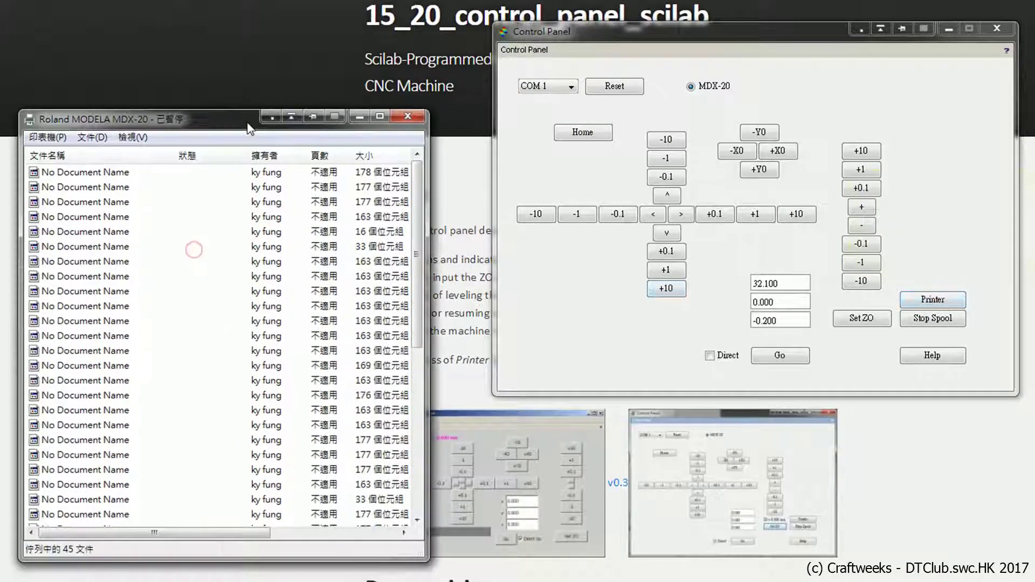
{"action": "left_click", "coordinate": [116, 173]}
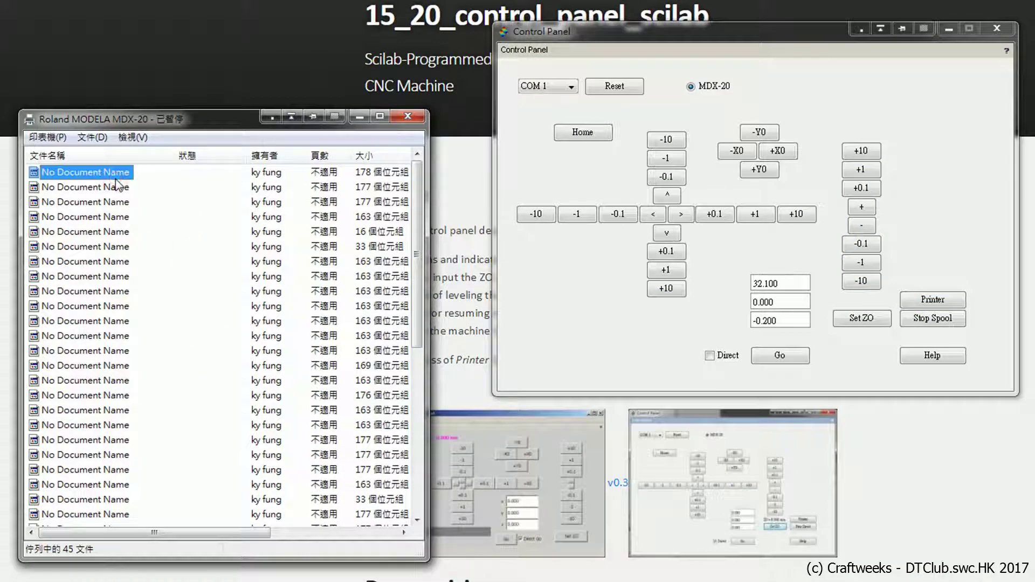
{"action": "key", "text": "ctrl+a"}
{"action": "right_click", "coordinate": [81, 203]}
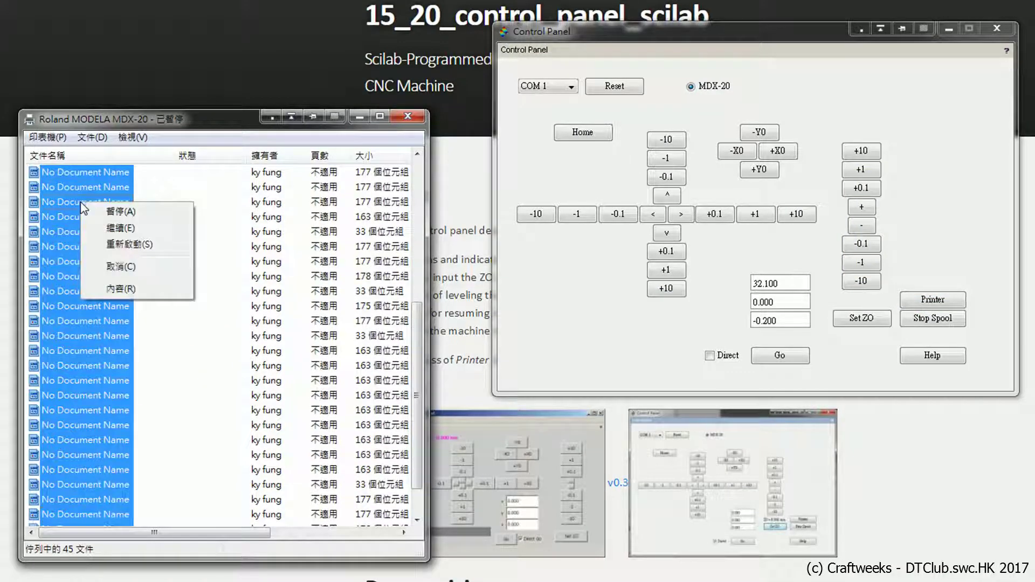
{"action": "left_click", "coordinate": [151, 268]}
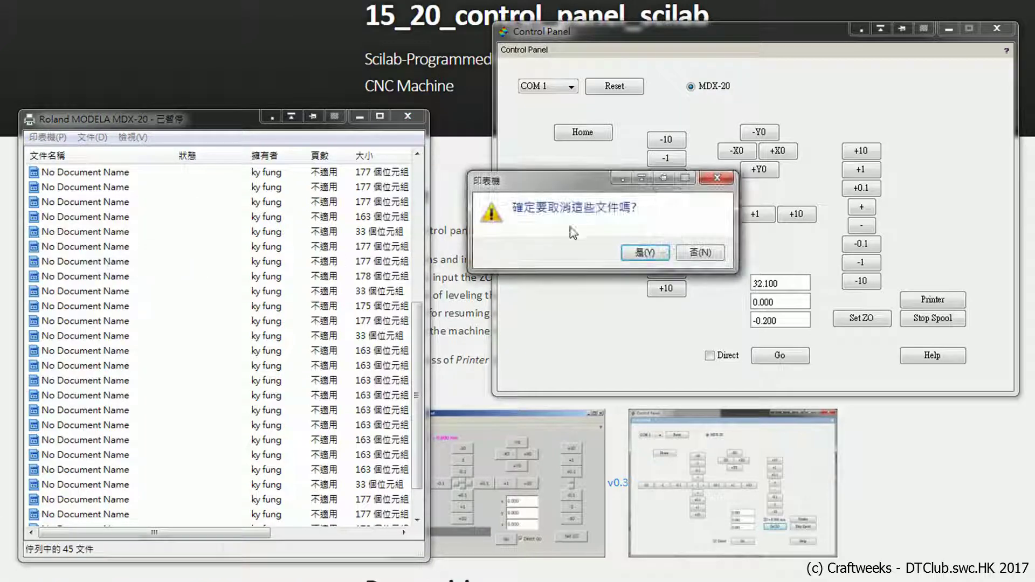
{"action": "left_click", "coordinate": [645, 252]}
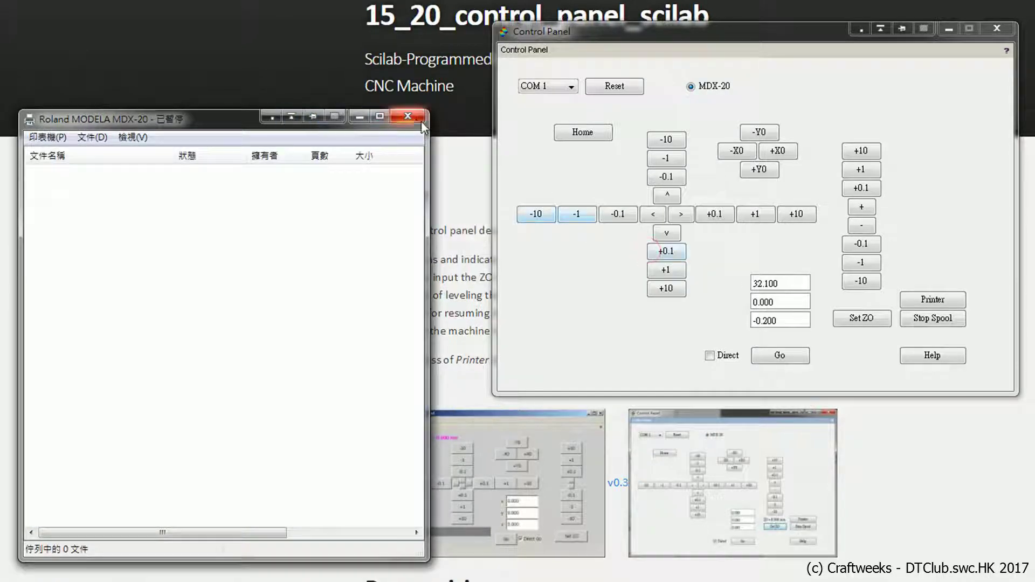
{"action": "left_click", "coordinate": [421, 122]}
{"action": "left_click", "coordinate": [913, 297]}
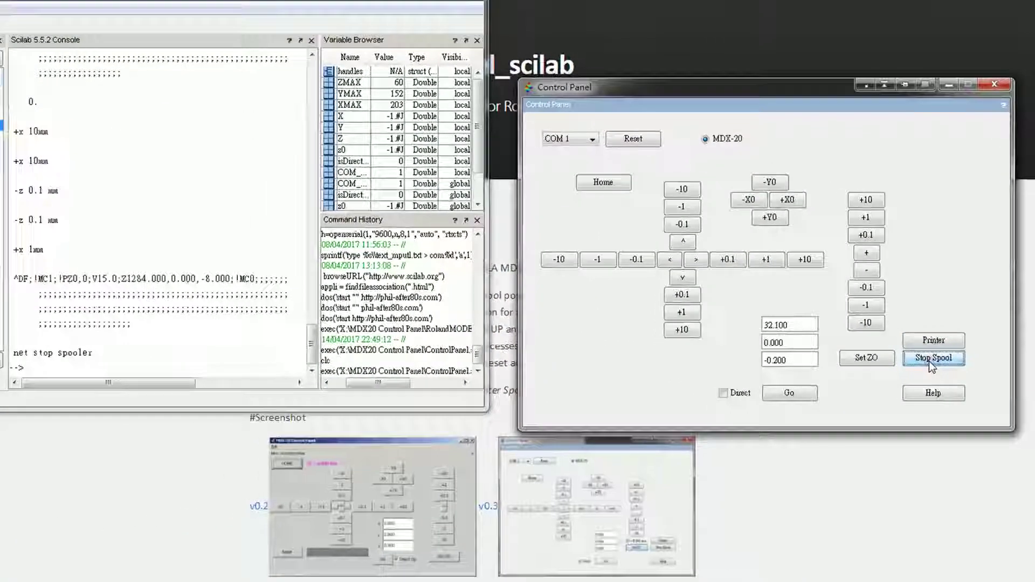
- Stop the Windows print spooler with the Control Panel's Stop Spool button
{"action": "left_click", "coordinate": [807, 366]}
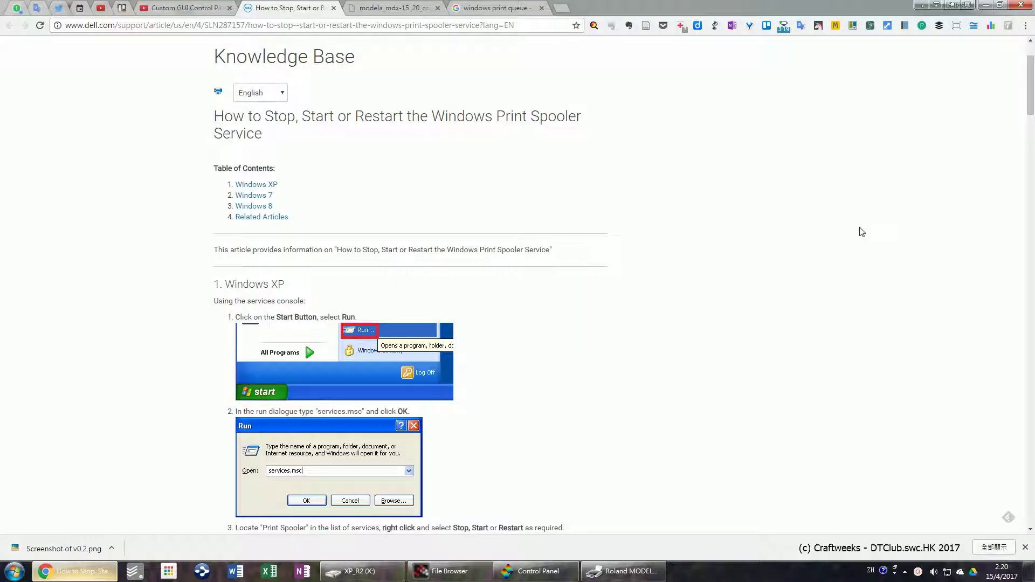
- Read through the Dell article's services console, net stop/start spooler and Windows 8 sections
{"action": "left_click_drag", "start_coordinate": [1029, 109], "coordinate": [1029, 148]}
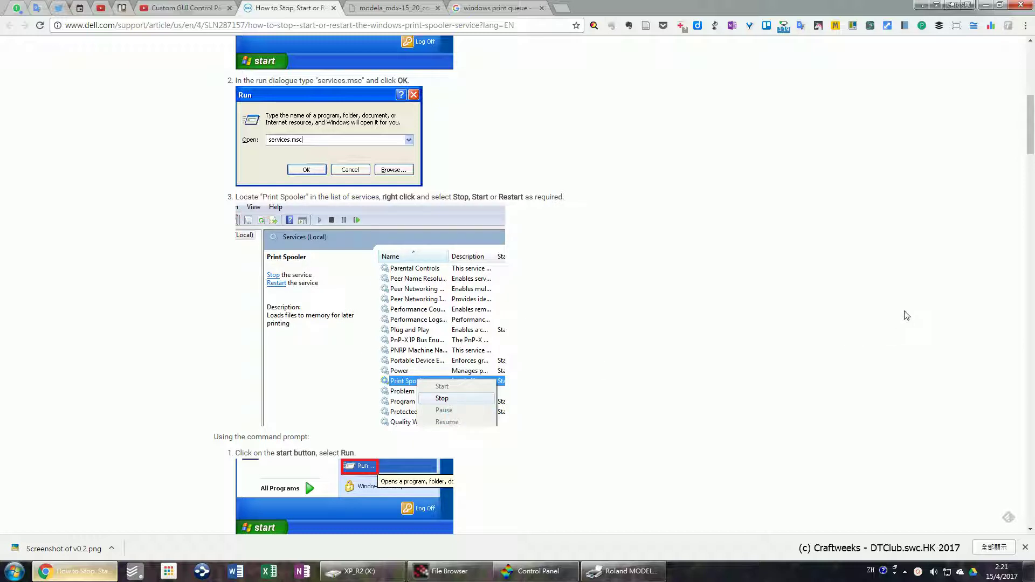
{"action": "scroll", "coordinate": [1031, 155], "scroll_direction": "down", "scroll_amount": 1}
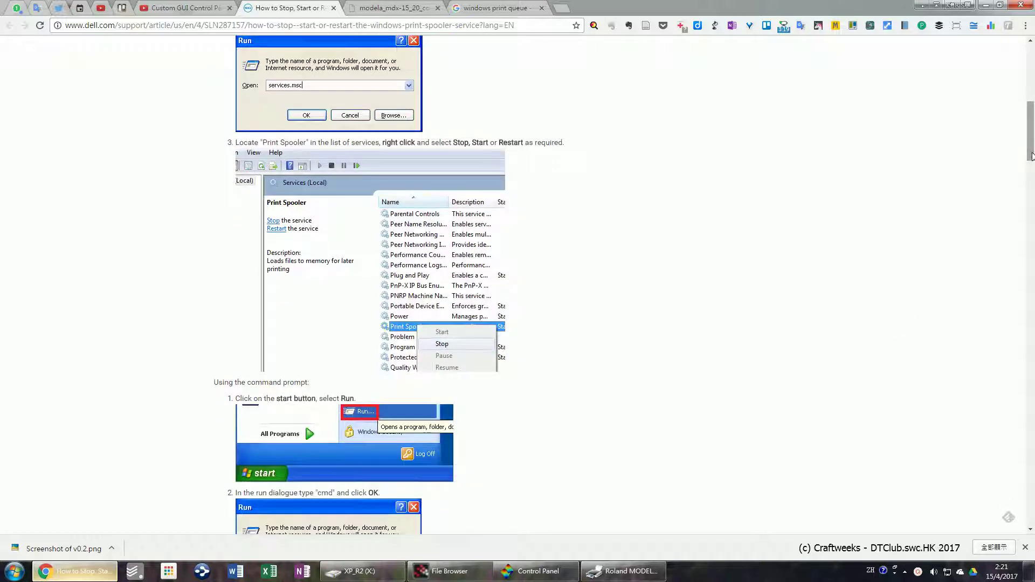
{"action": "scroll", "coordinate": [1032, 156], "scroll_direction": "down", "scroll_amount": 20}
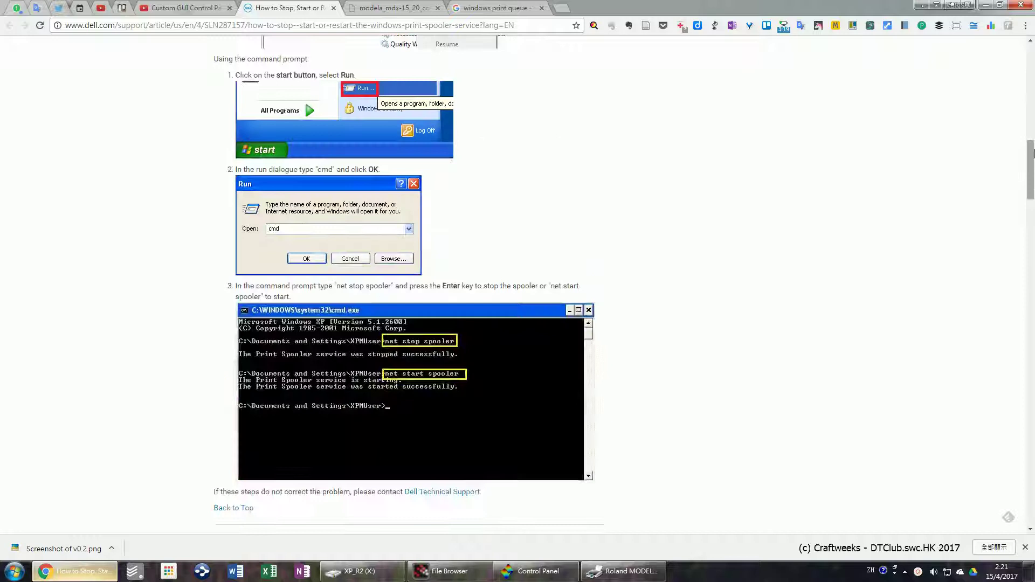
{"action": "scroll", "coordinate": [1032, 154], "scroll_direction": "down", "scroll_amount": 20}
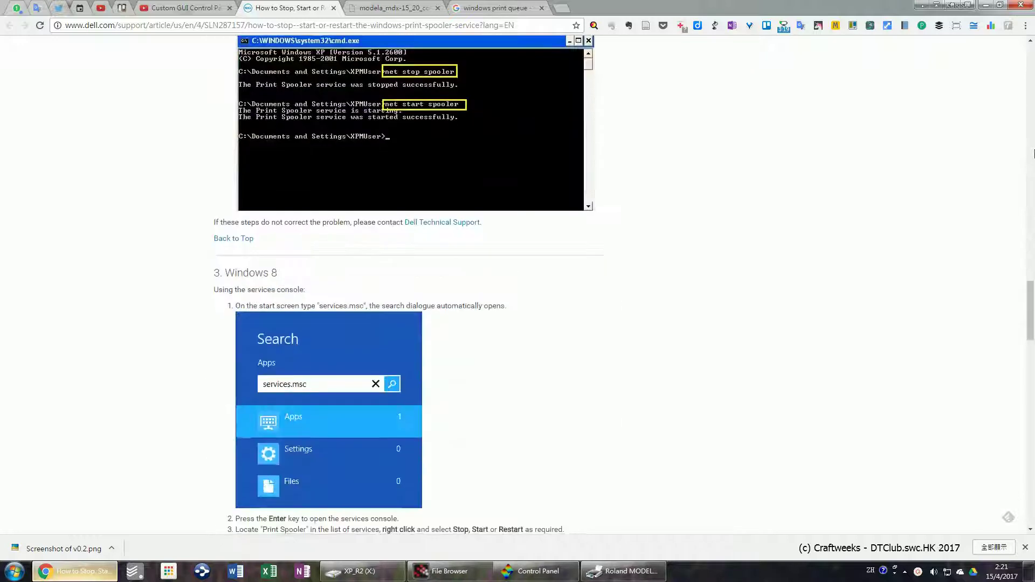